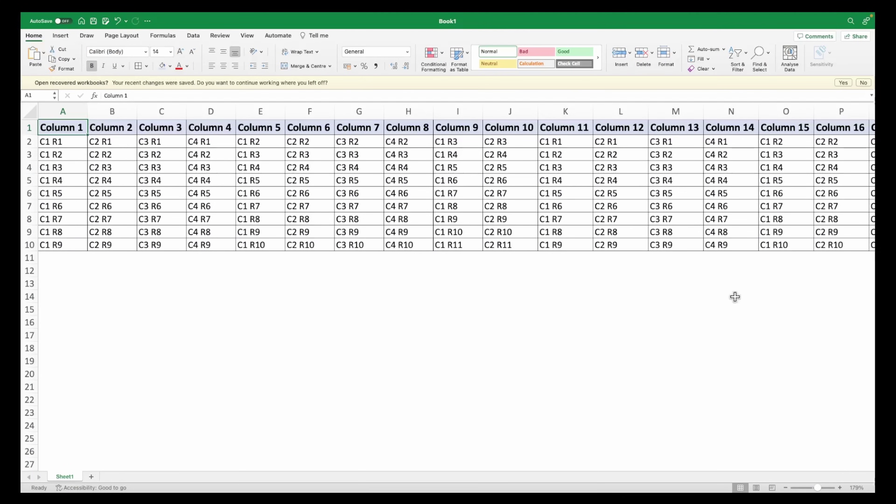
- Check the Excel header row from Column 1 through Column 90
key("Right")
key("Right")
key("Right")
key("Right")
key("Right")
key("Right")
key("Right")
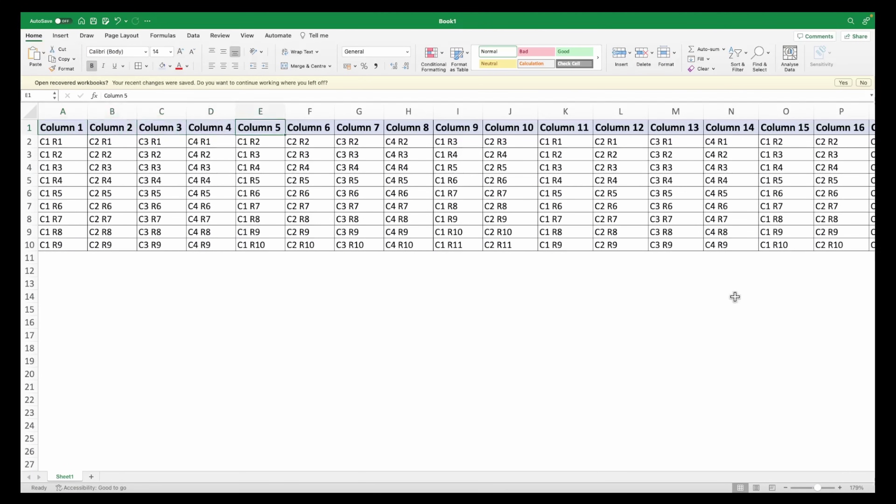
key("Right")
key("Right")
key("Right")
key("Right")
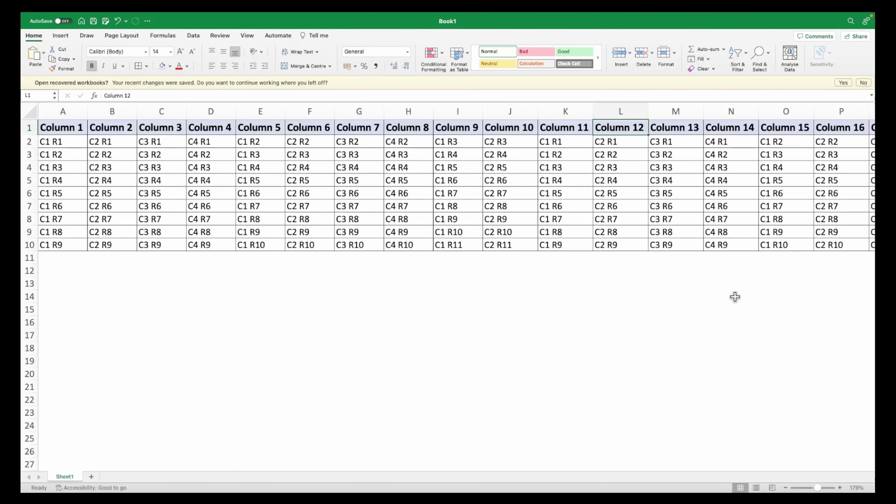
key("Right")
key("Right")
key("Right")
key("Right")
key("Right")
key("Right")
key("Right")
key("Right")
key("Right")
key("Right")
key("Right")
key("Right")
key("Right")
key("Right")
key("Right")
key("Right")
key("Right")
key("Right")
key("Right")
key("Right")
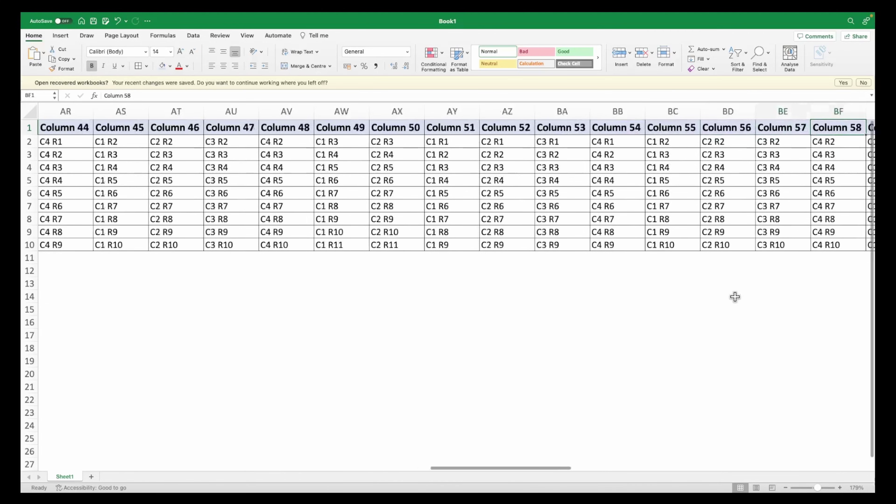
key("Right")
key("Right")
key("Right")
key("Right")
key("Right")
key("Right")
key("Right")
key("Right")
key("Right")
key("Right")
key("Right")
key("Right")
key("Right")
key("Right")
key("Right")
key("Right")
key("Right")
key("Right")
key("Right")
key("Right")
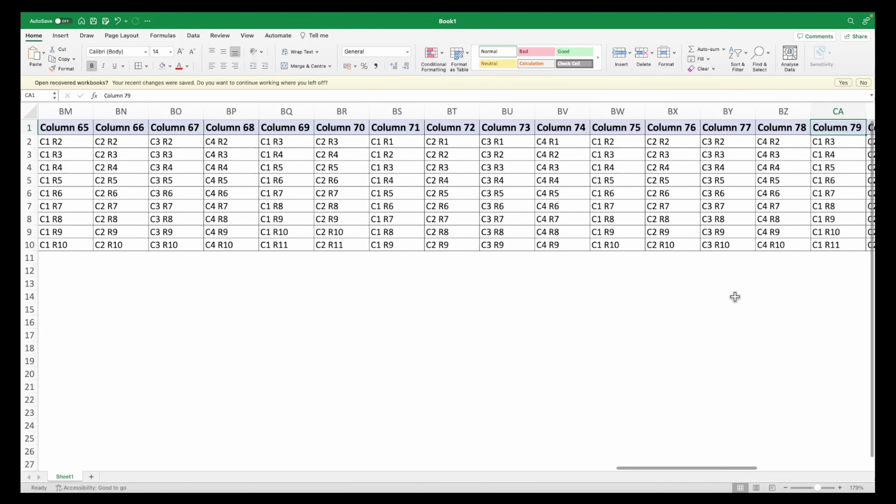
key("Right")
key("Right")
key("Right")
key("Right")
key("Right")
key("Right")
key("Right")
key("Right")
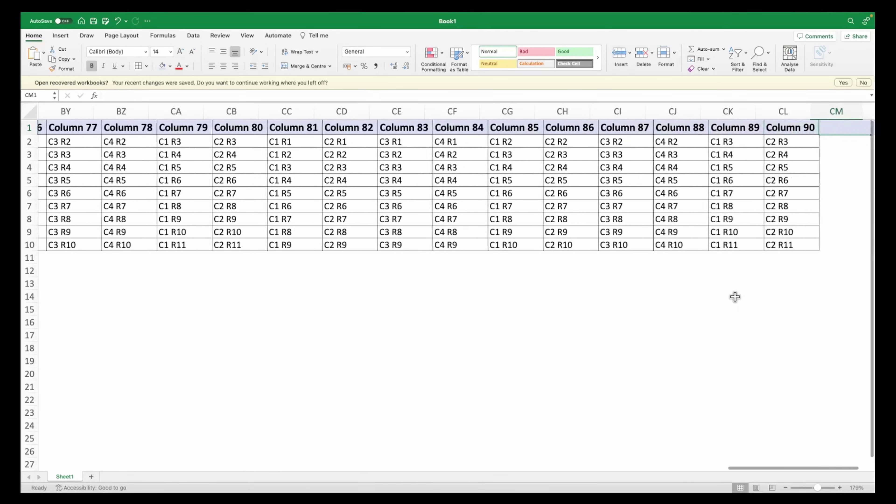
key("Left")
key("Left")
key("Left")
key("Left")
key("ctrl+Left")
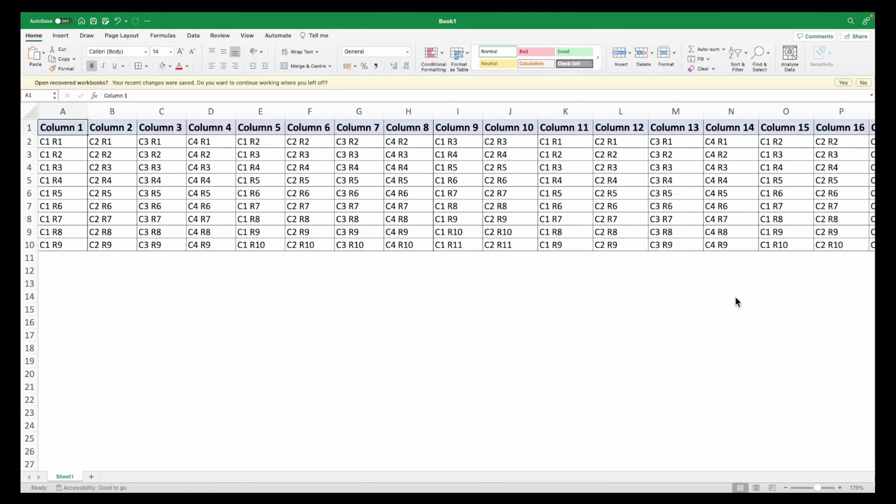
key("Right")
key("Right")
key("Left")
key("Left")
- Select the full data range A1:CL10 and copy it
key("ctrl+shift+Right")
key("ctrl+shift+Down")
scroll(735, 297, "left", 15)
key("ctrl+c")
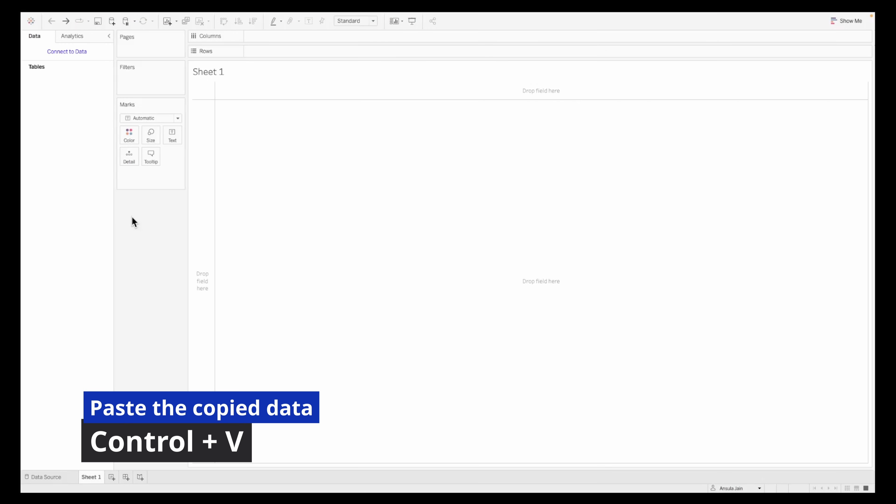
- Paste the Excel data into Sheet 1, then remove and restore Column 1 on Rows
key("ctrl+v")
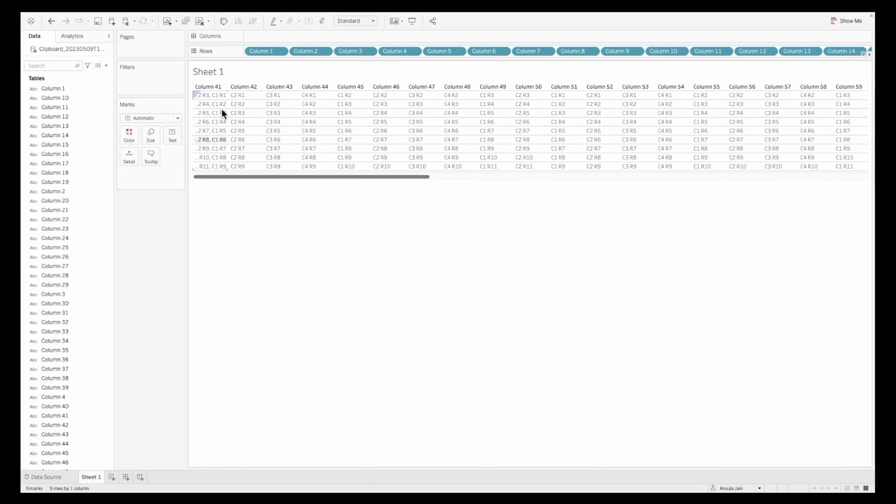
left_click_drag(236, 181, 205, 169)
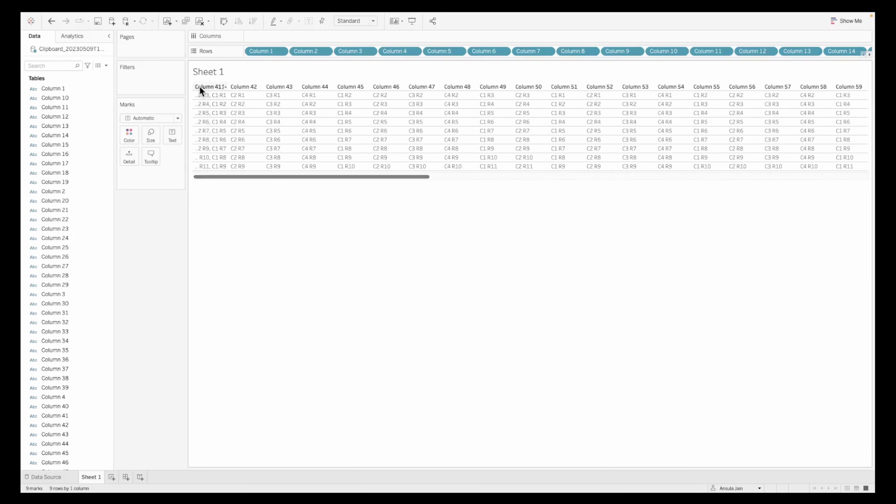
mouse_move(200, 95)
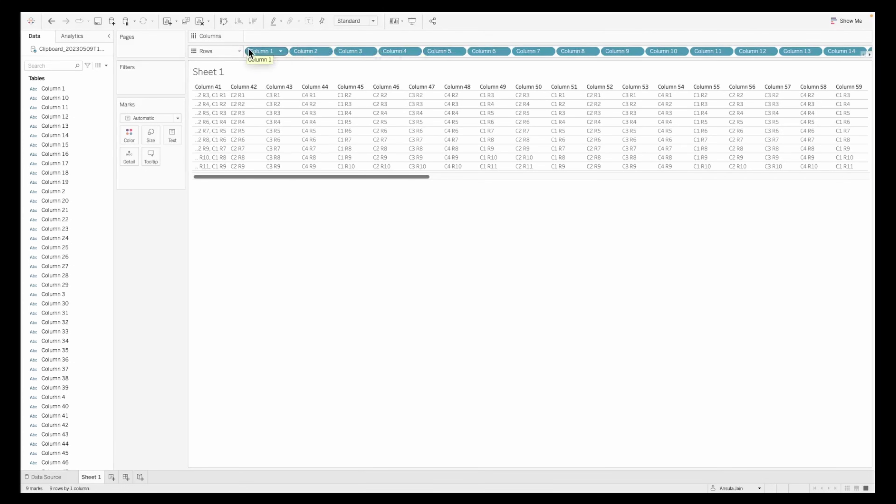
left_click_drag(250, 51, 141, 230)
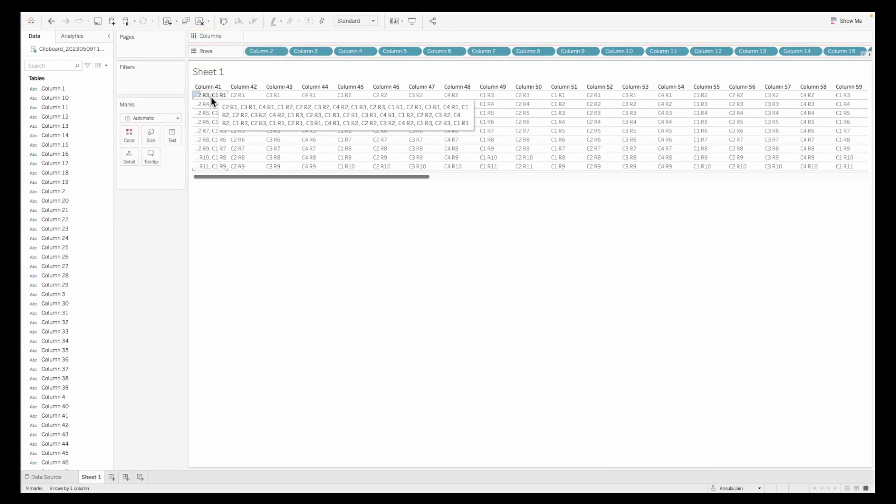
key("ctrl+z")
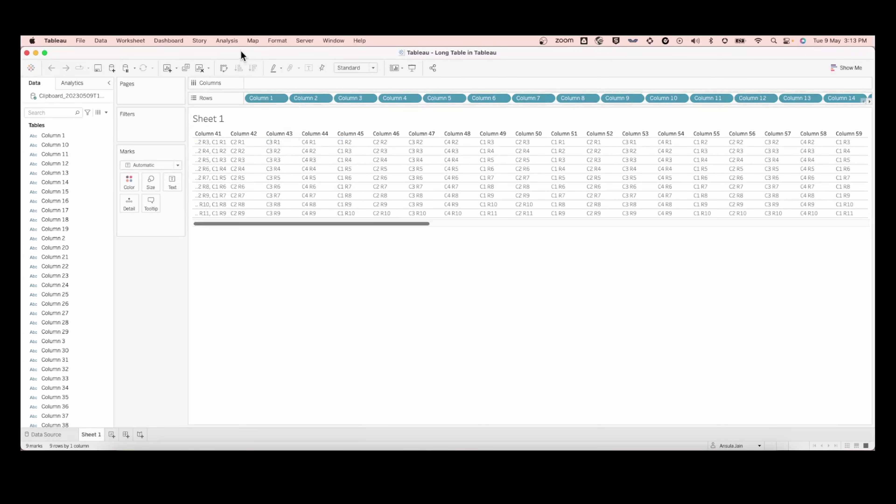
- Set Maximum levels of row labels to 40 in the Advanced table layout options
left_click(227, 41)
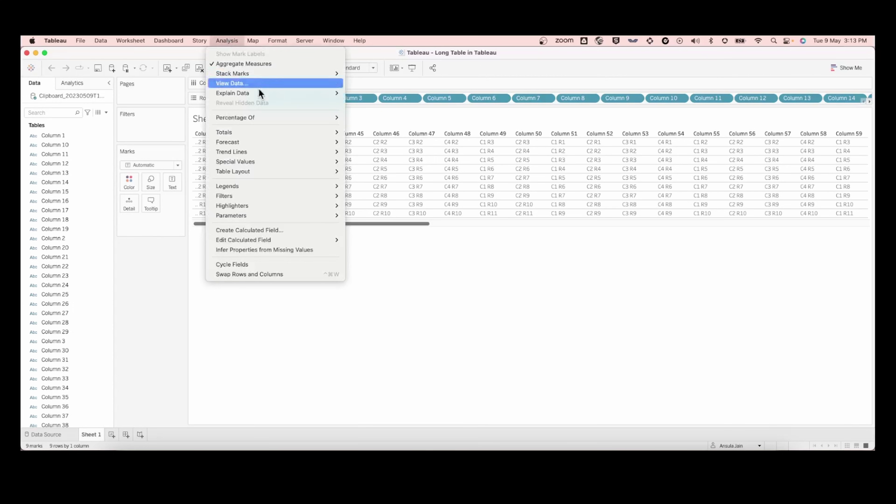
mouse_move(274, 172)
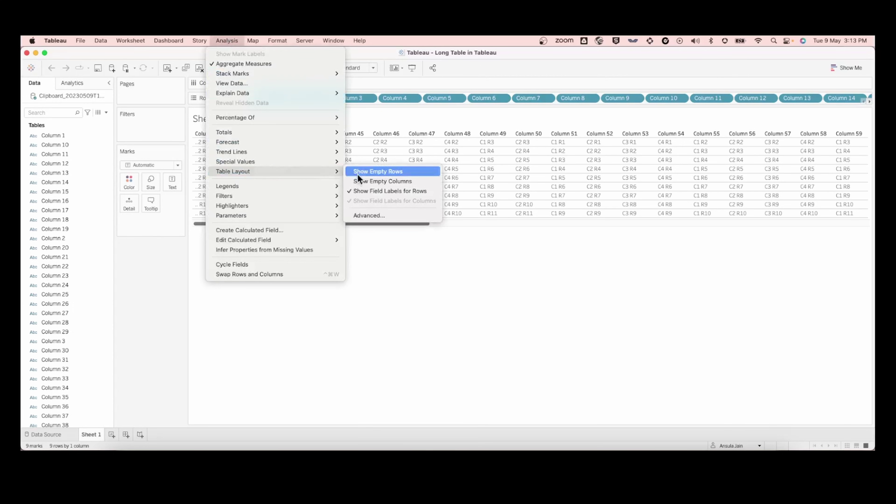
left_click(391, 217)
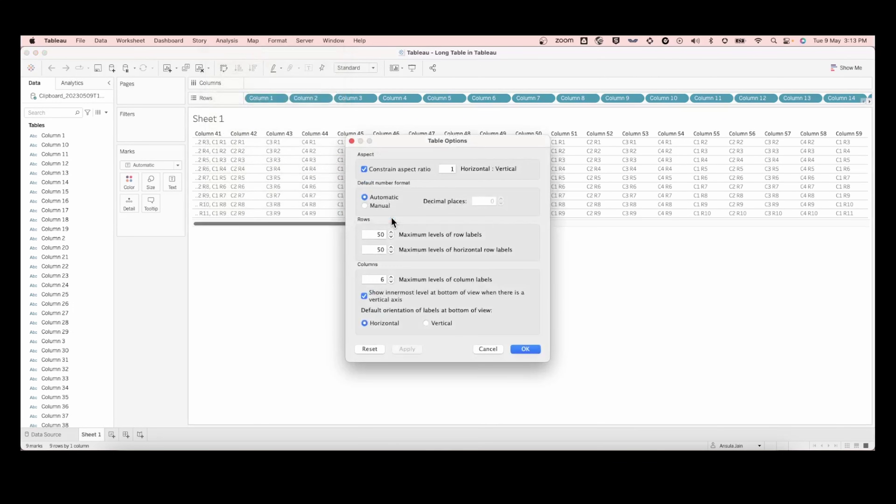
double_click(382, 235)
type("40")
key("Tab")
left_click(528, 349)
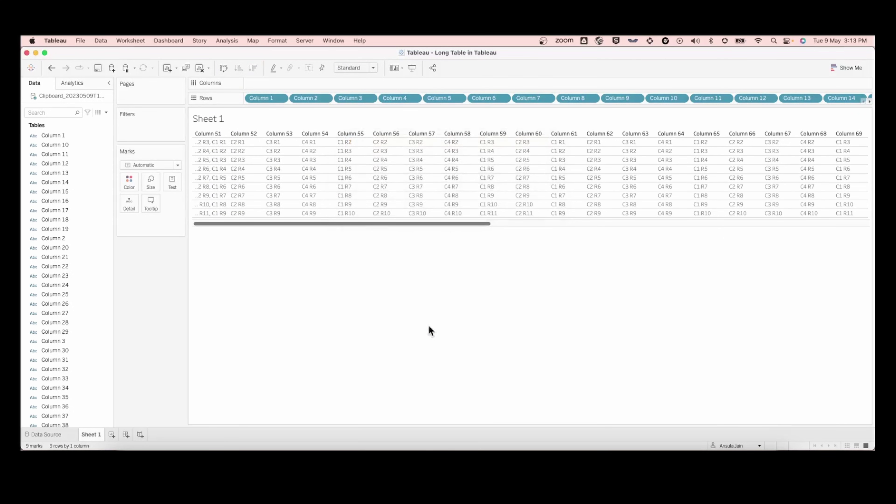
- Save the workbook as 'Long Table in Tableau', replacing the existing .twb file
left_click(80, 41)
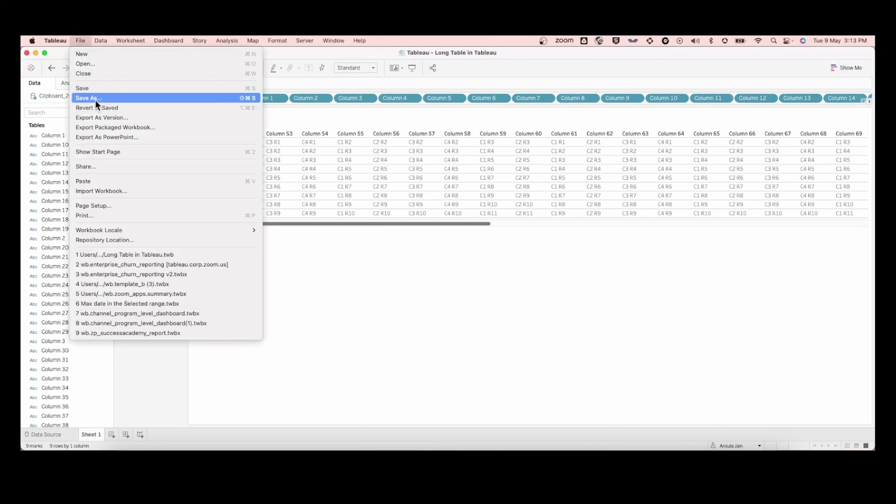
left_click(89, 98)
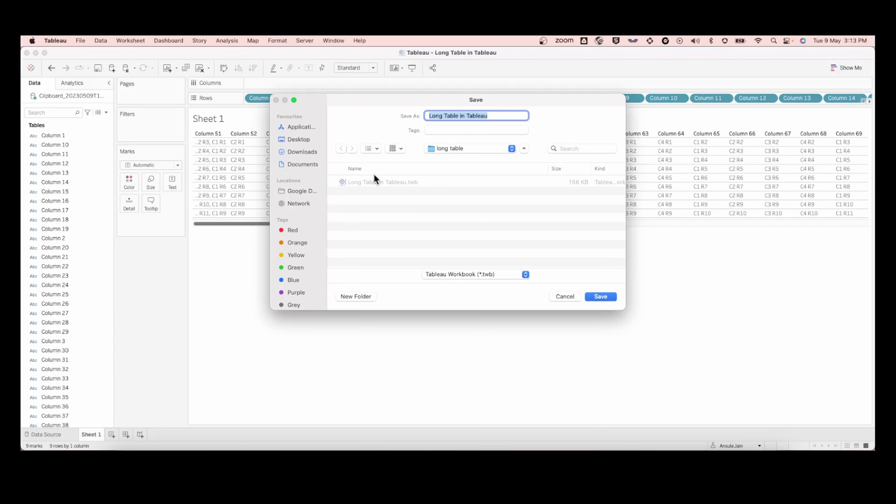
left_click(363, 185)
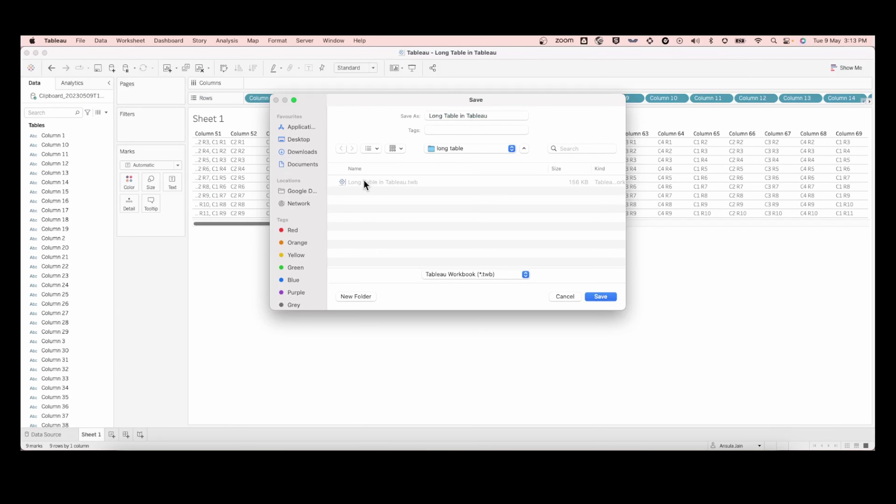
triple_click(427, 116)
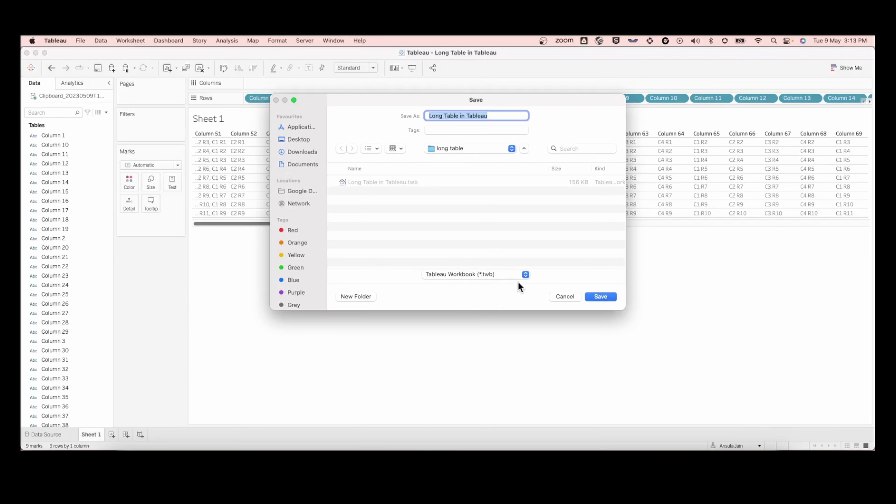
left_click(602, 296)
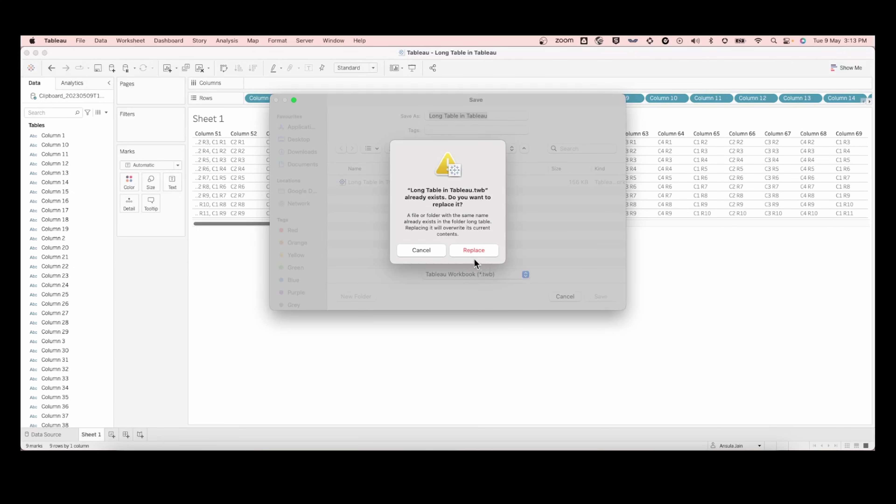
left_click(473, 251)
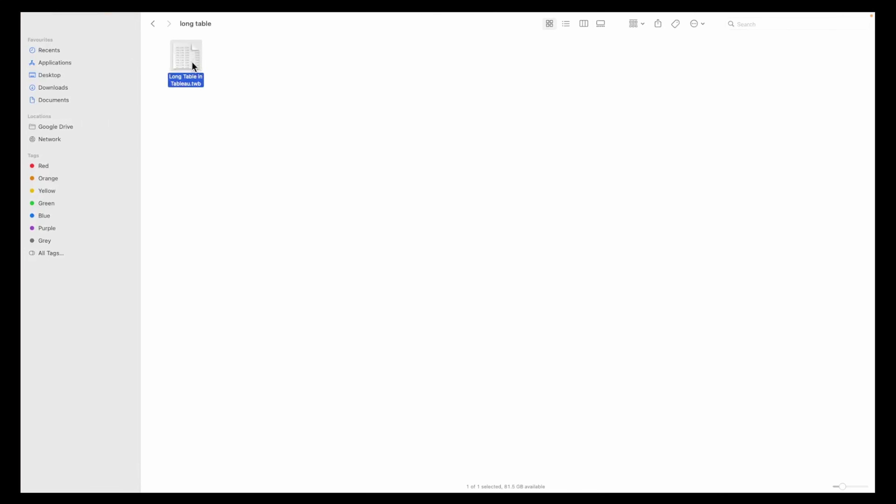
- Choose TextEdit as the application for opening Long Table in Tableau.twb
right_click(192, 62)
mouse_move(222, 77)
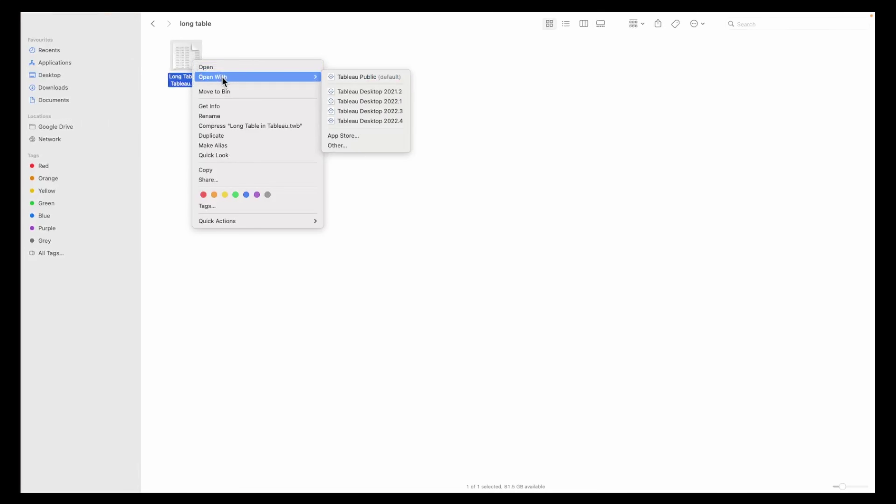
left_click(370, 146)
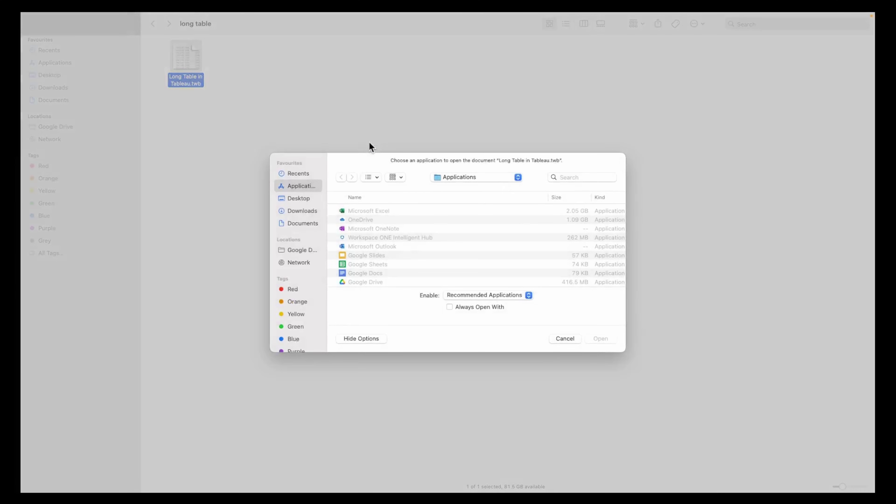
scroll(396, 235, "down", 15)
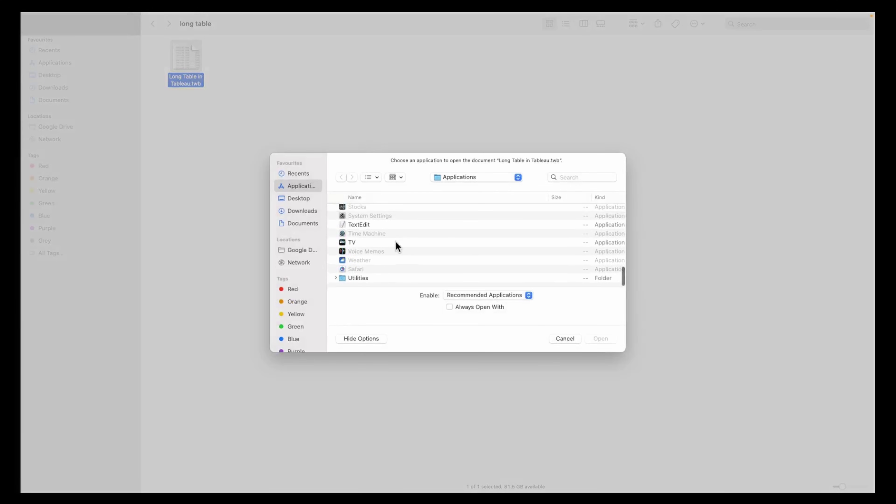
left_click(368, 226)
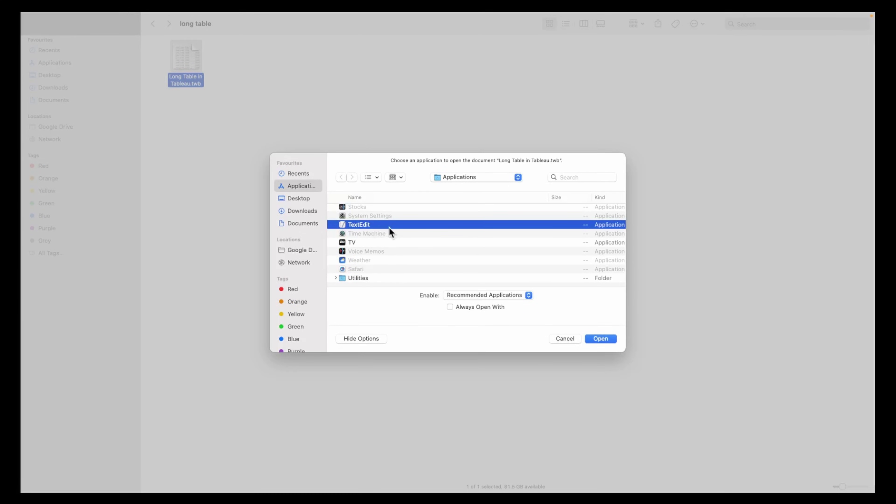
- Open the workbook XML in TextEdit and find the row-levels setting
left_click(598, 340)
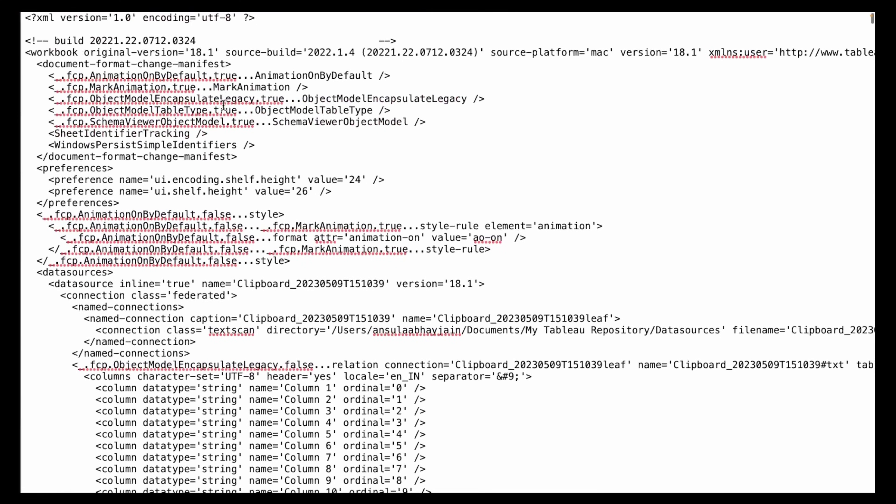
scroll(164, 200, "down", 20)
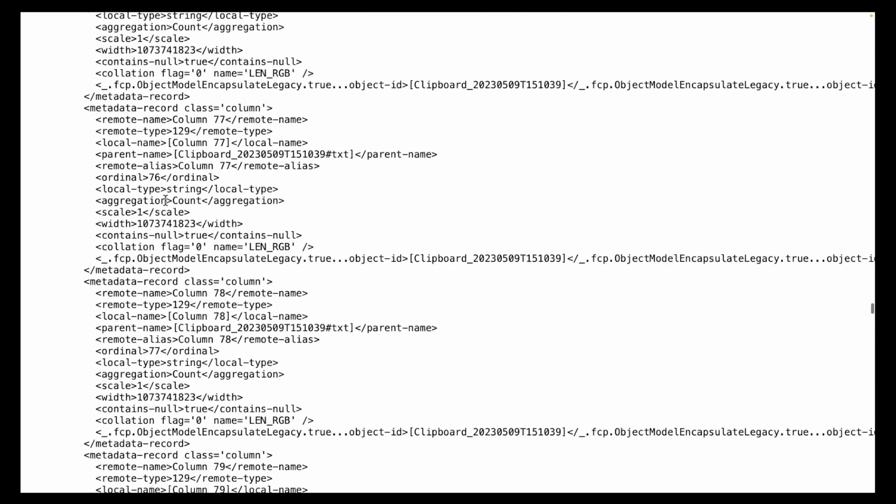
scroll(166, 199, "up", 20)
scroll(165, 200, "up", 20)
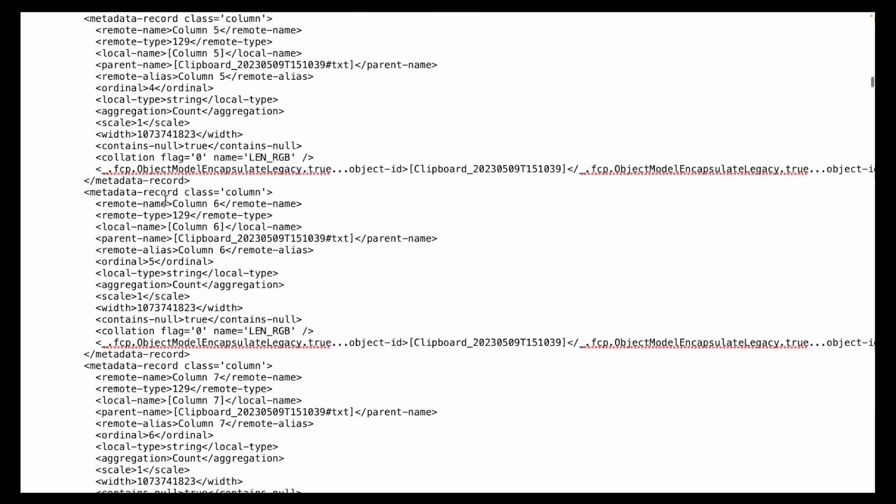
scroll(102, 38, "down", 1)
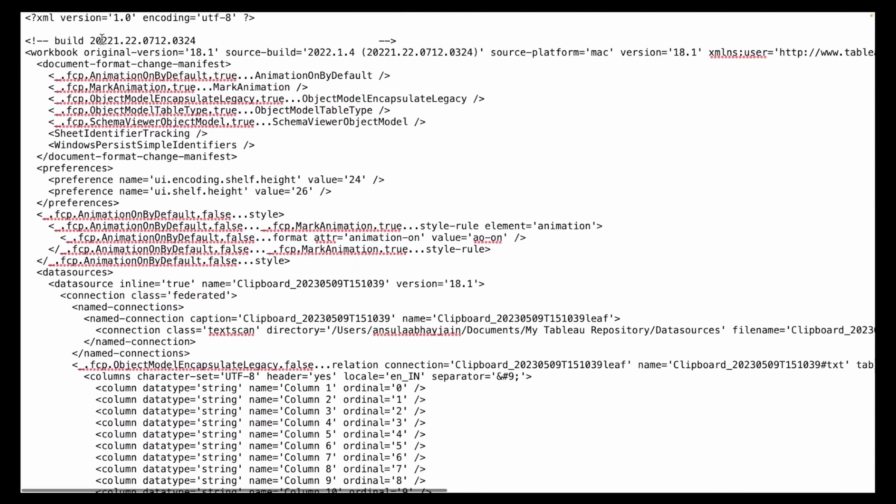
key("super+f")
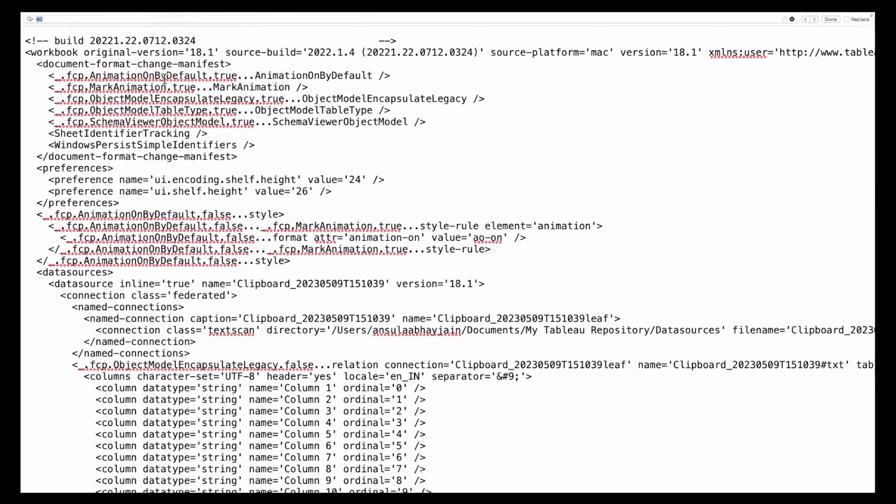
type("row-levels")
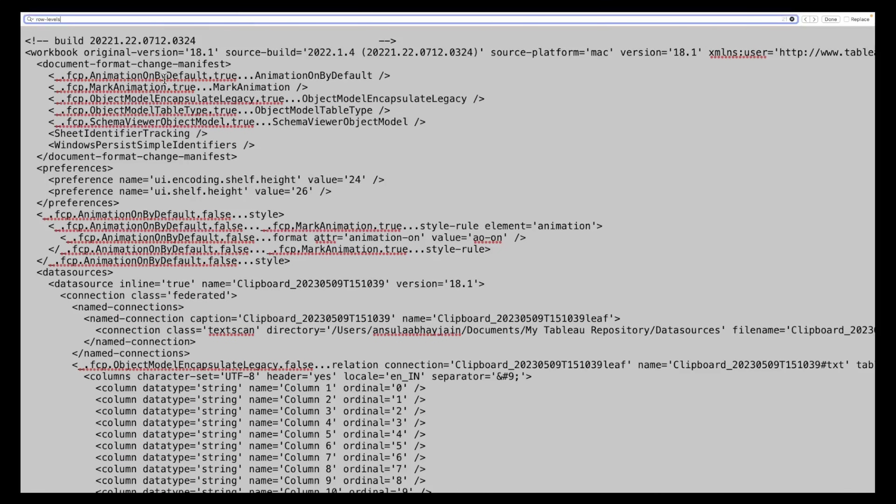
key("Return")
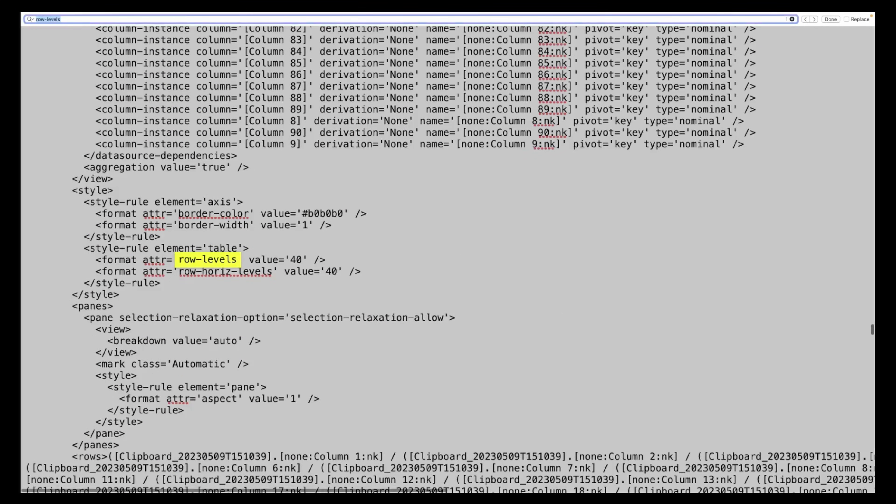
left_click(219, 260)
left_click_drag(90, 249, 165, 284)
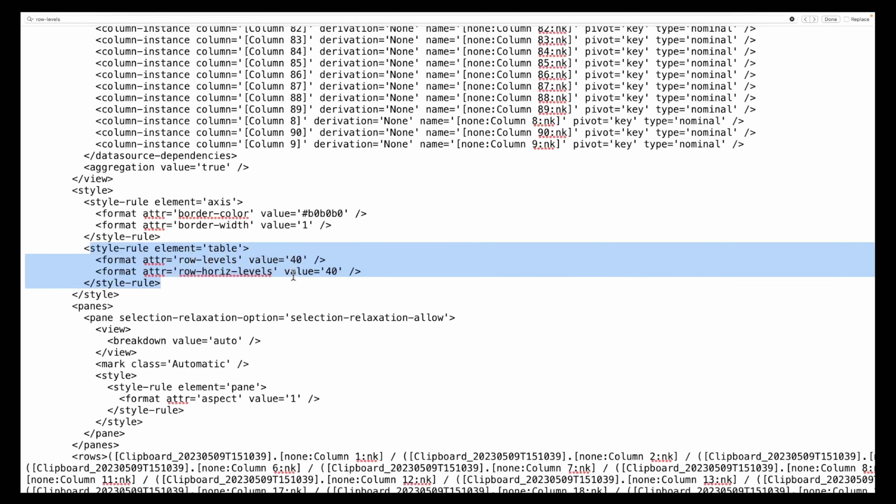
- Change the row-levels and row-horiz-levels values from 40 to 100
left_click(296, 260)
key("BackSpace")
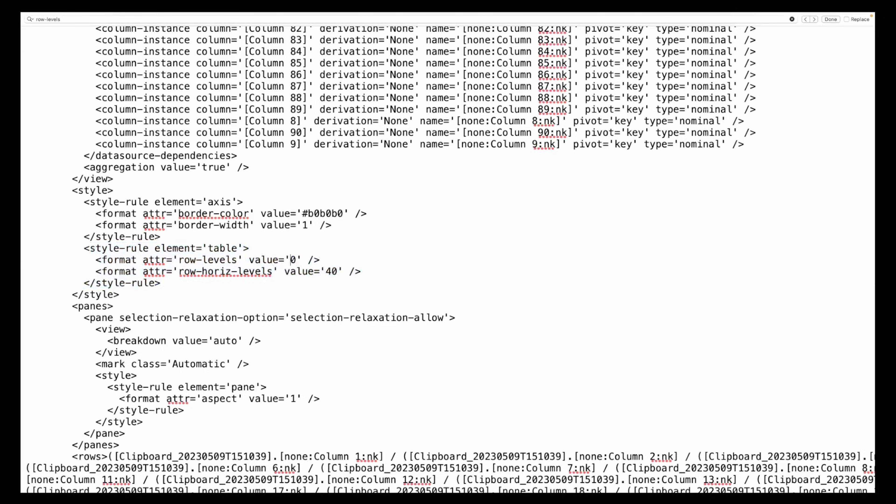
type("10")
key("BackSpace")
type("10")
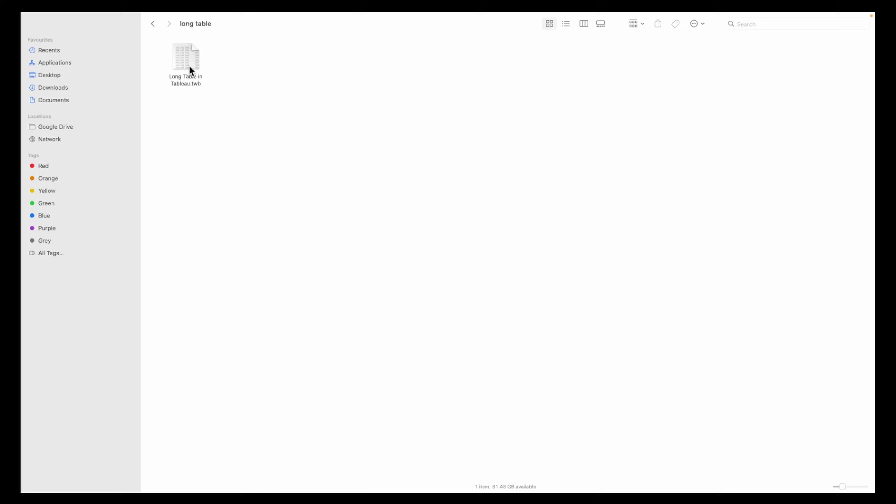
- Reopen the edited Long Table in Tableau.twb in Tableau Desktop
right_click(189, 66)
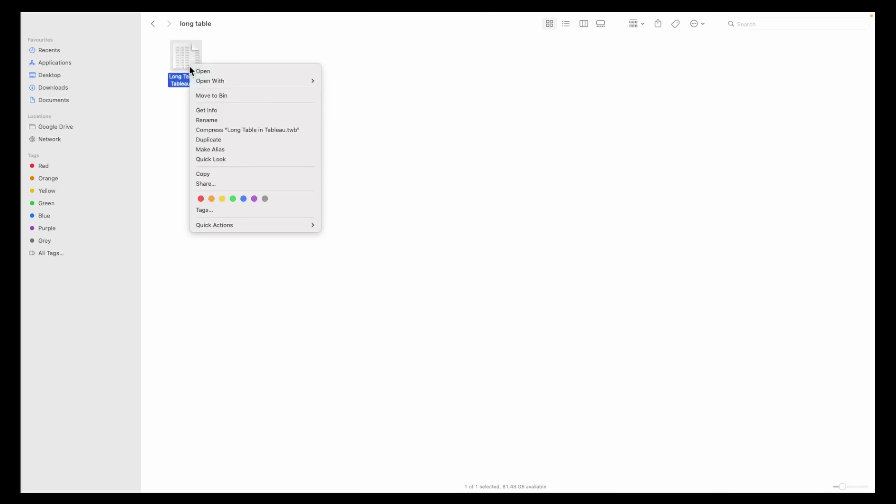
mouse_move(224, 80)
left_click(359, 103)
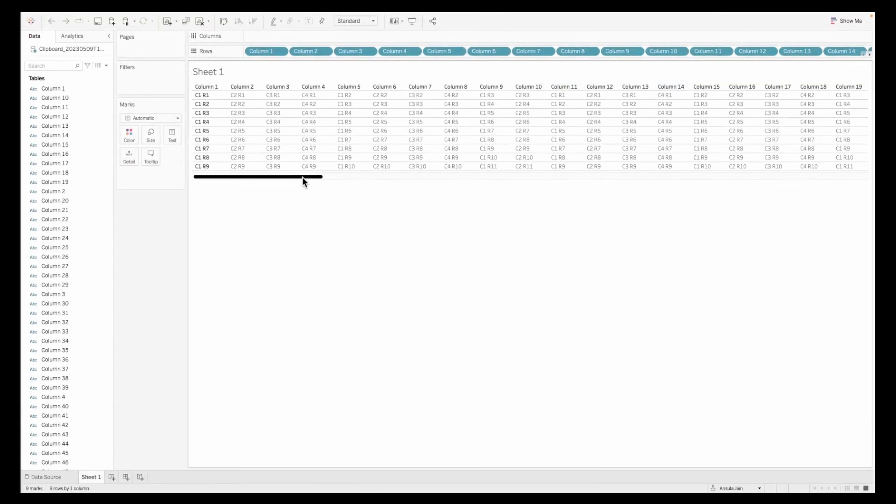
- Duplicate the Column 22 through Column 29 fields in the Data pane
left_click_drag(335, 181, 861, 177)
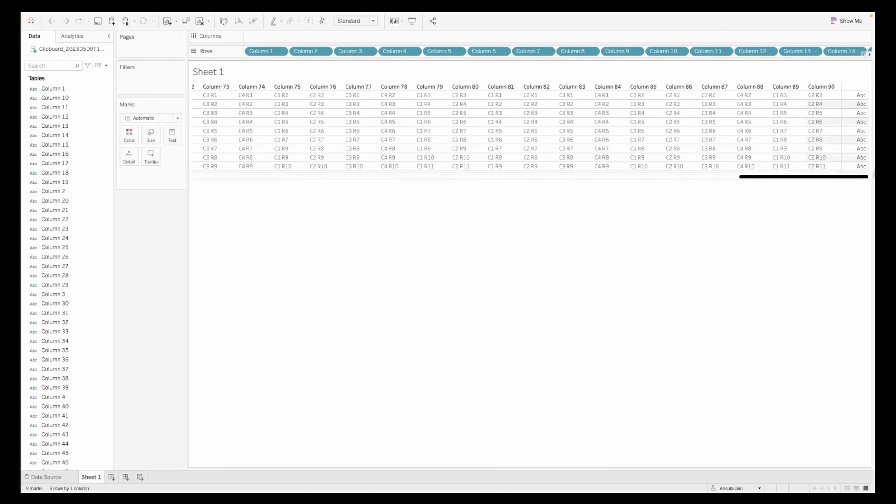
left_click(53, 219)
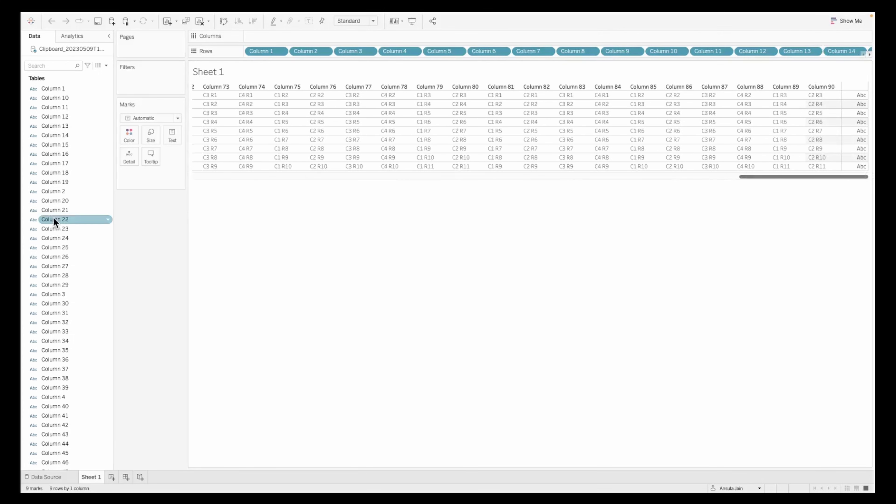
left_click(64, 287, "super")
left_click(65, 285, "shift")
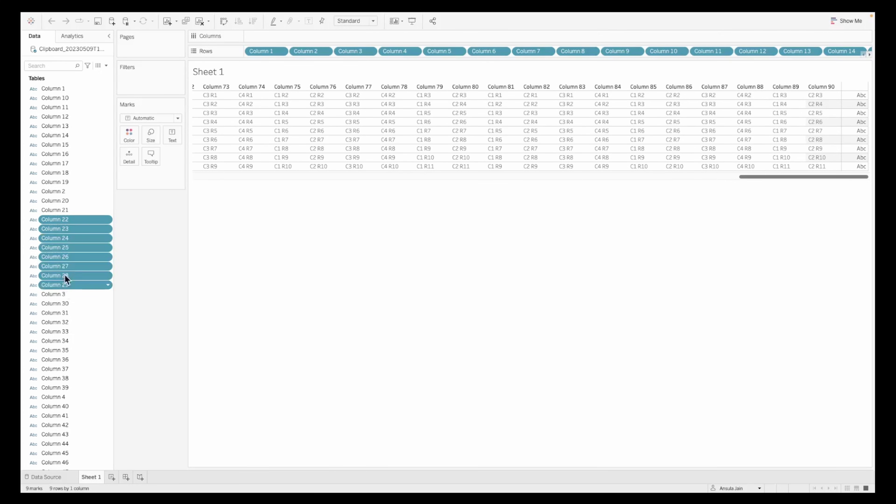
right_click(64, 267)
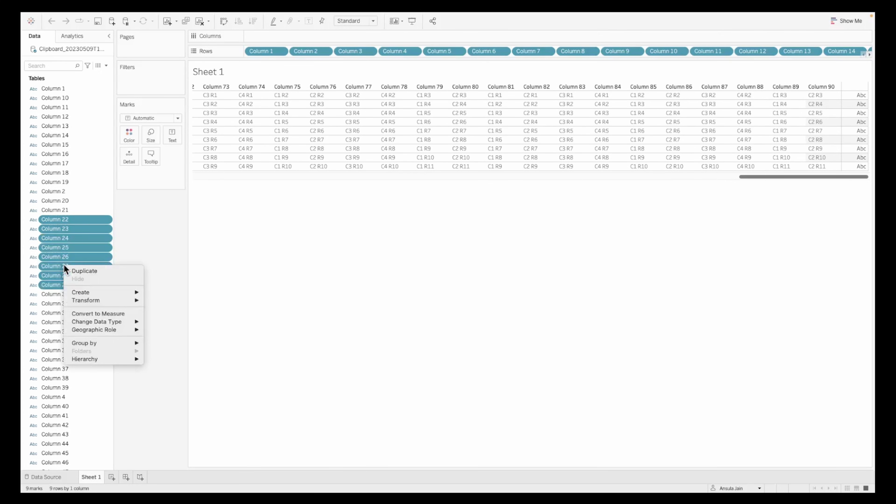
left_click(94, 273)
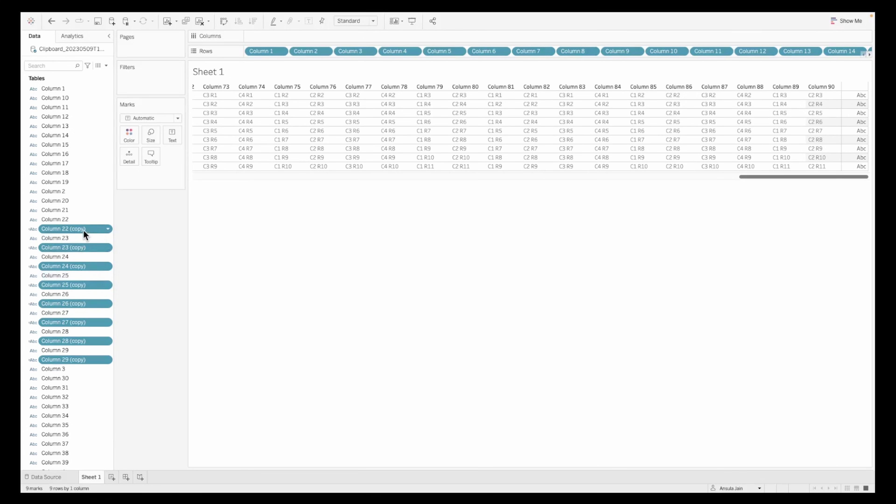
- Add the duplicated Column 22–29 fields to the table after Column 14
left_click_drag(83, 230, 866, 54)
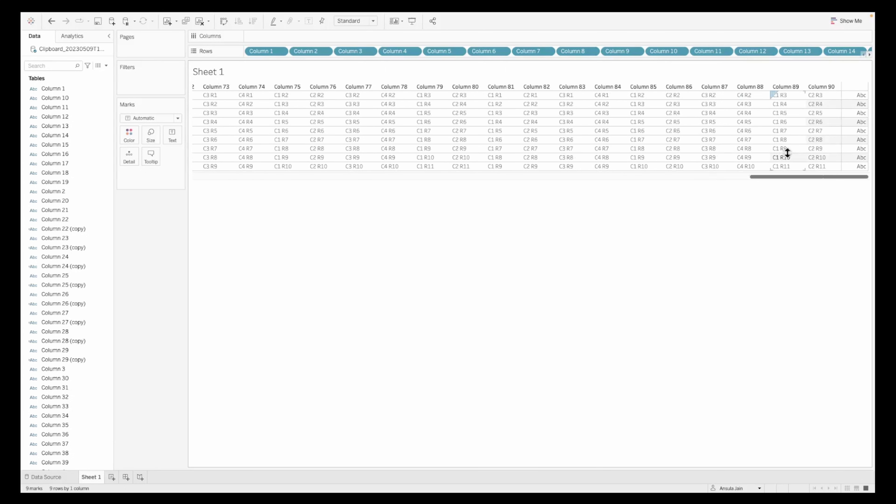
left_click_drag(802, 177, 707, 176)
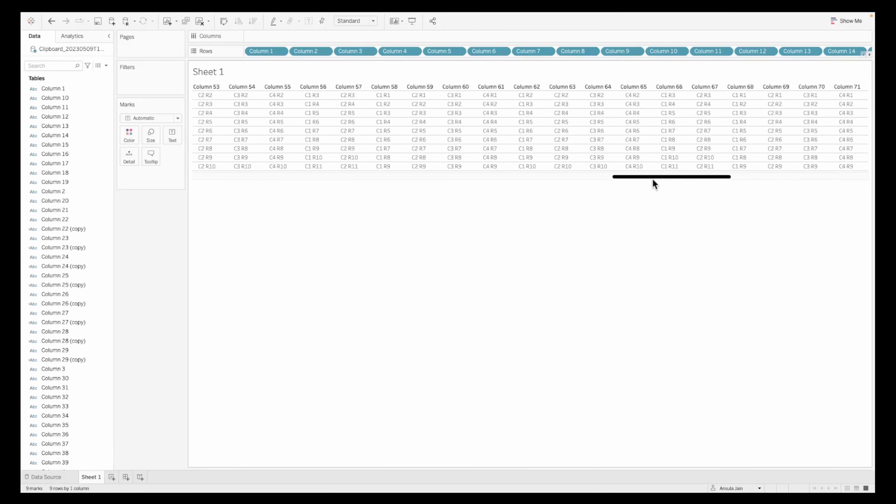
left_click_drag(652, 179, 327, 186)
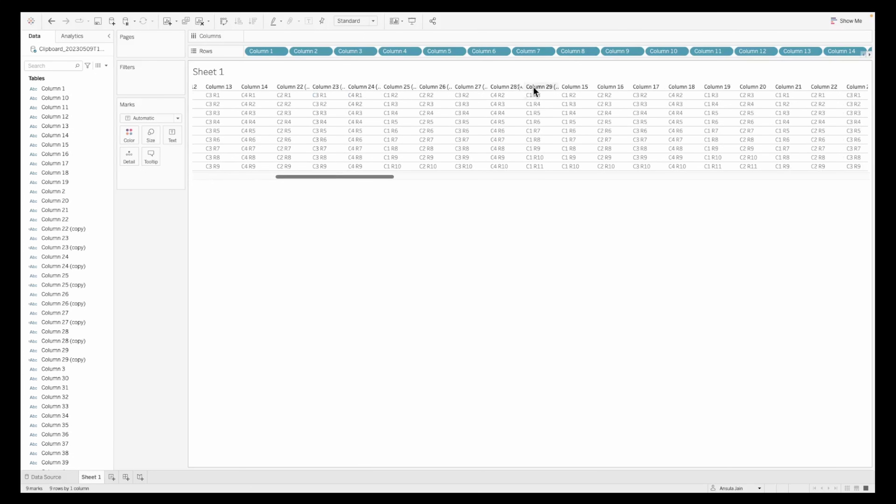
left_click_drag(381, 178, 194, 167)
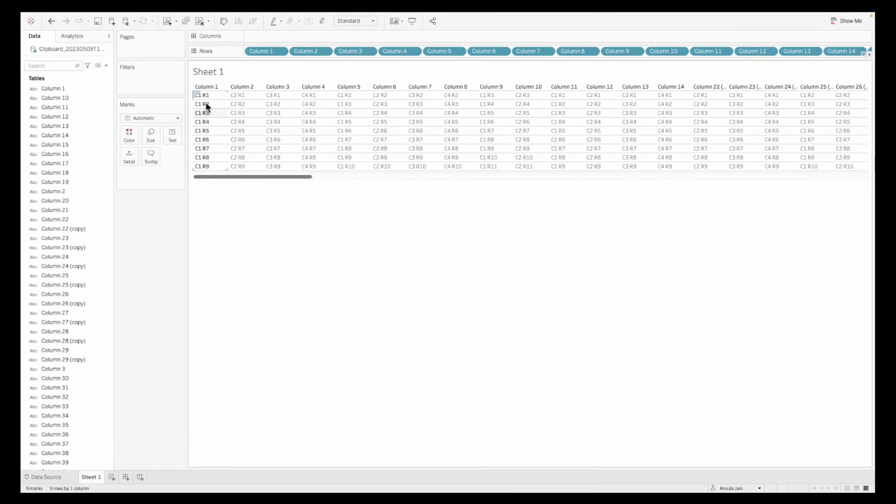
- Drag the border between the first two rows down to make all table rows much taller
left_click_drag(207, 101, 208, 110)
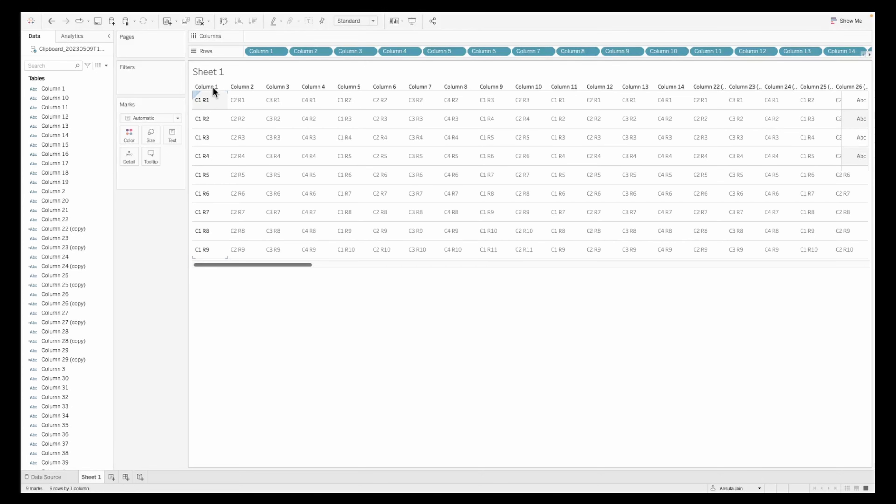